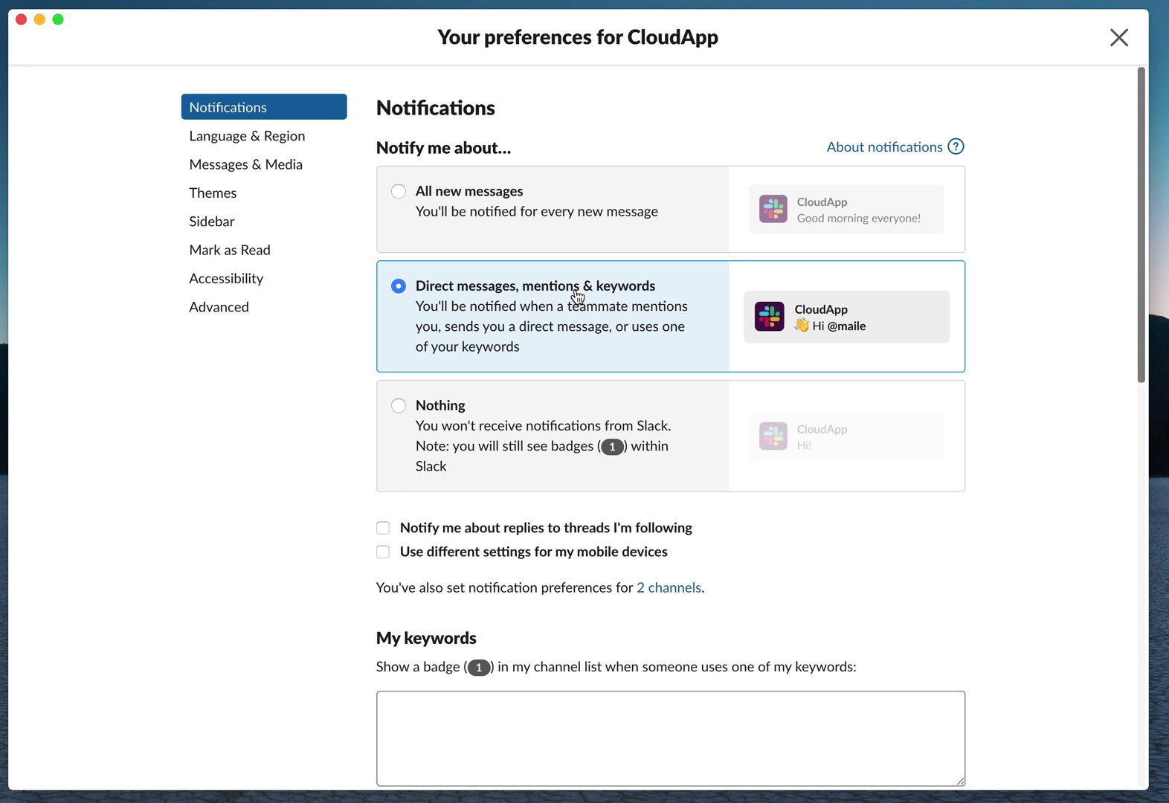
# Step: Add "cats, SEO" as notification keywords under My keywords
pyautogui.scroll(-1, 528, 349)
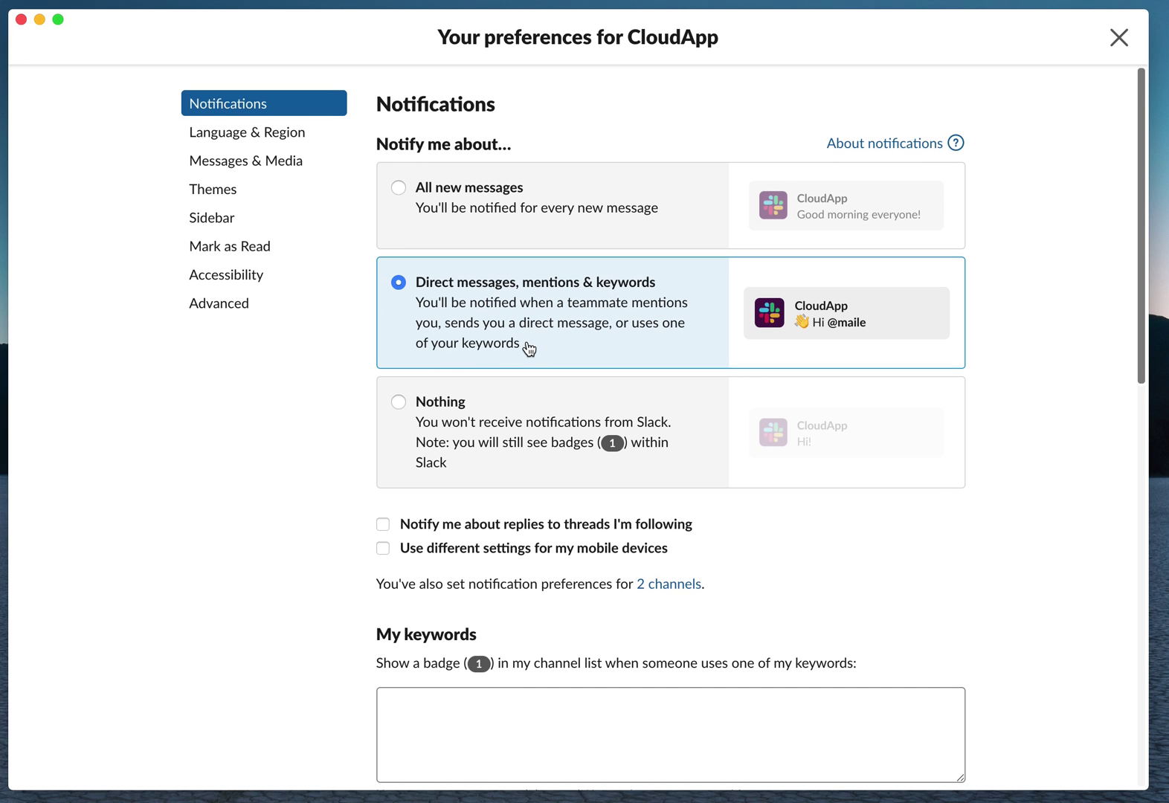
pyautogui.scroll(-5, 320, 558)
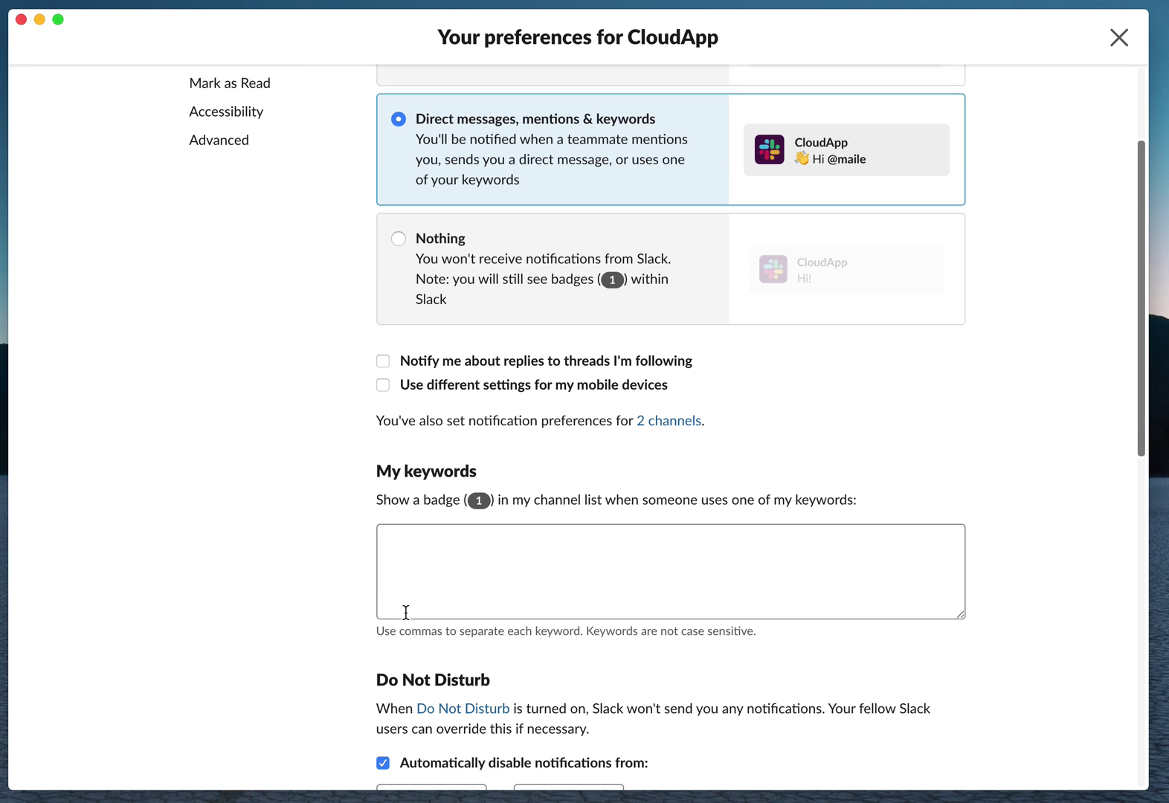
pyautogui.click(444, 557)
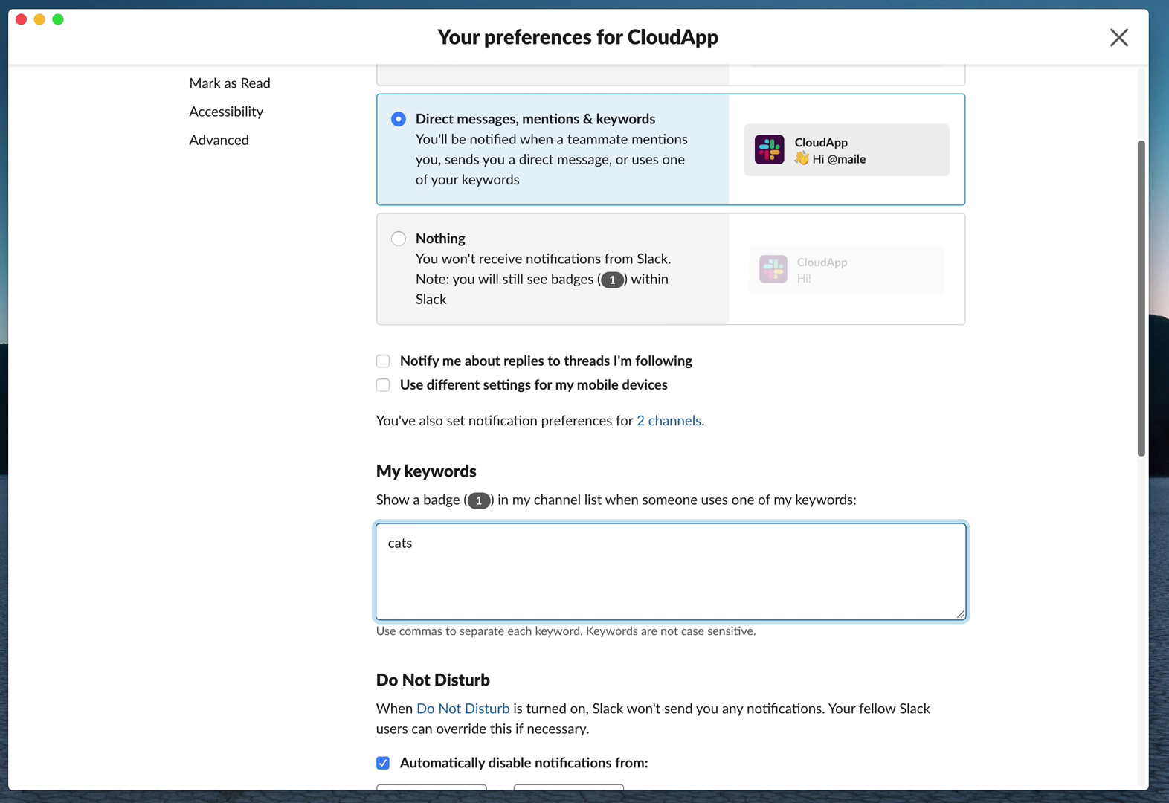
pyautogui.write('cats, SEO')
# Step: Enable notifications about replies to followed threads
pyautogui.scroll(3, 301, 532)
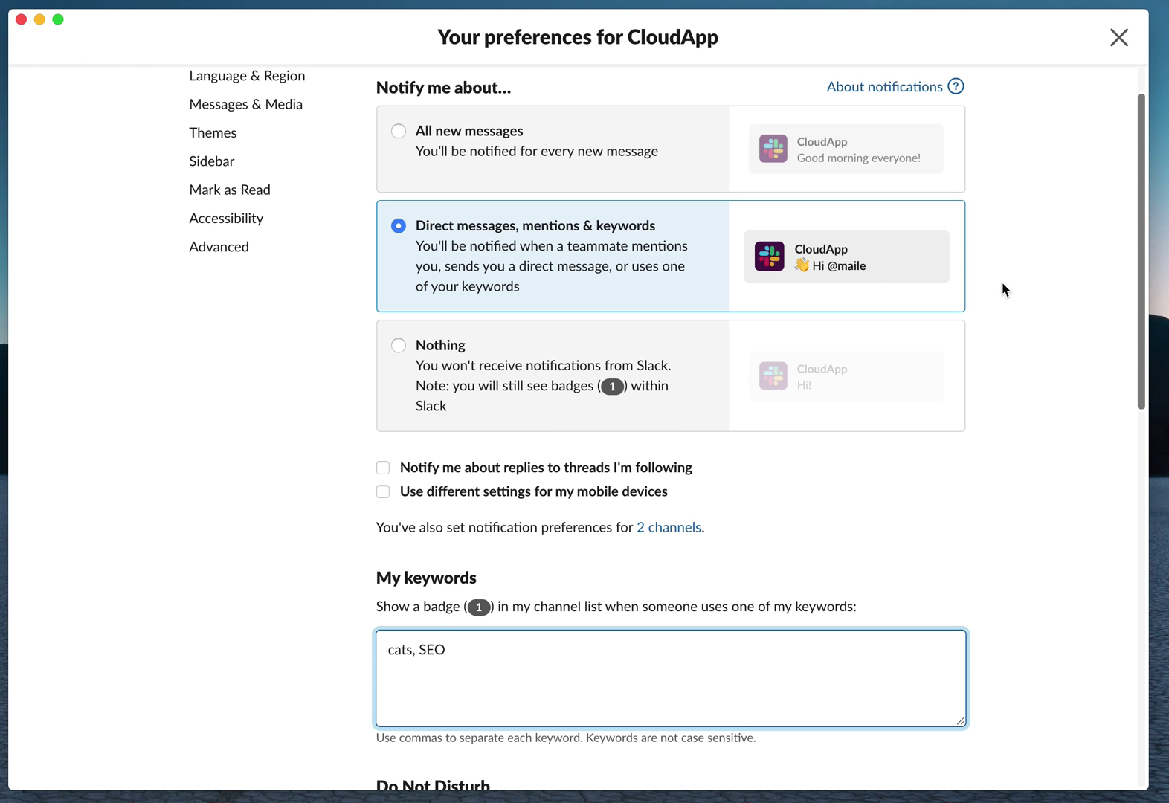
pyautogui.scroll(-2, 1010, 287)
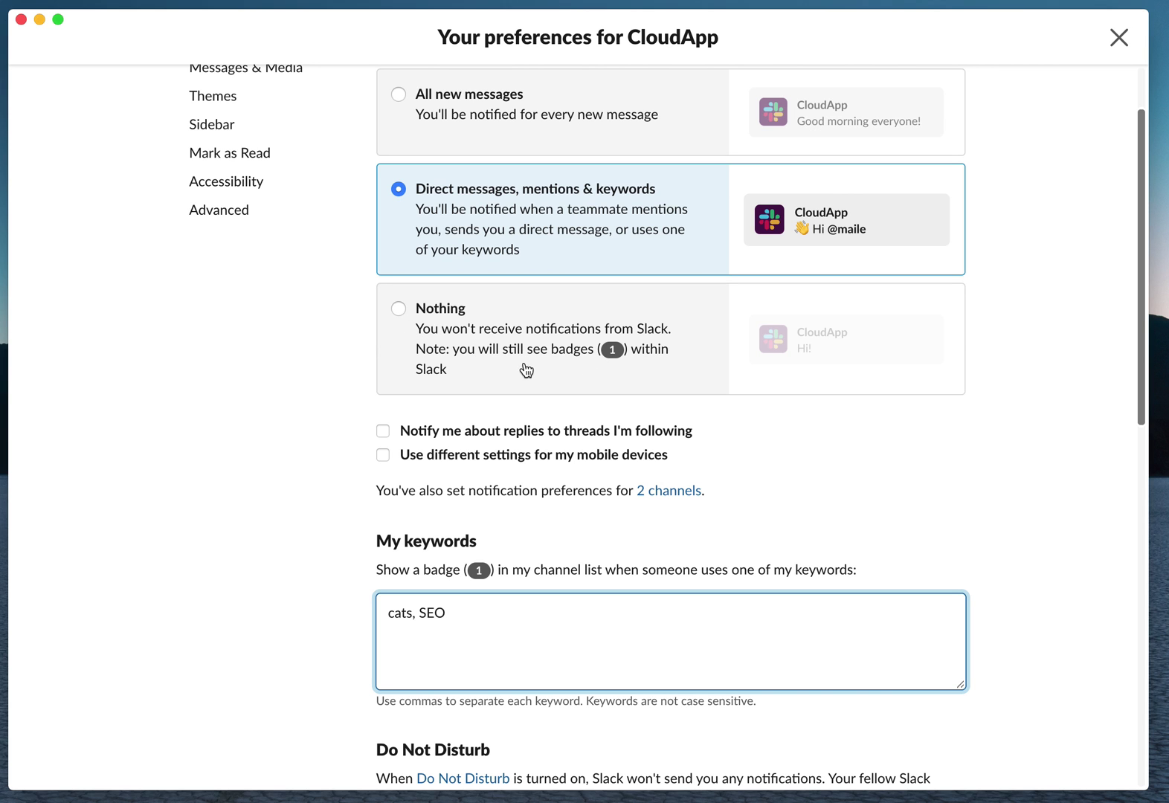
pyautogui.scroll(-3, 394, 371)
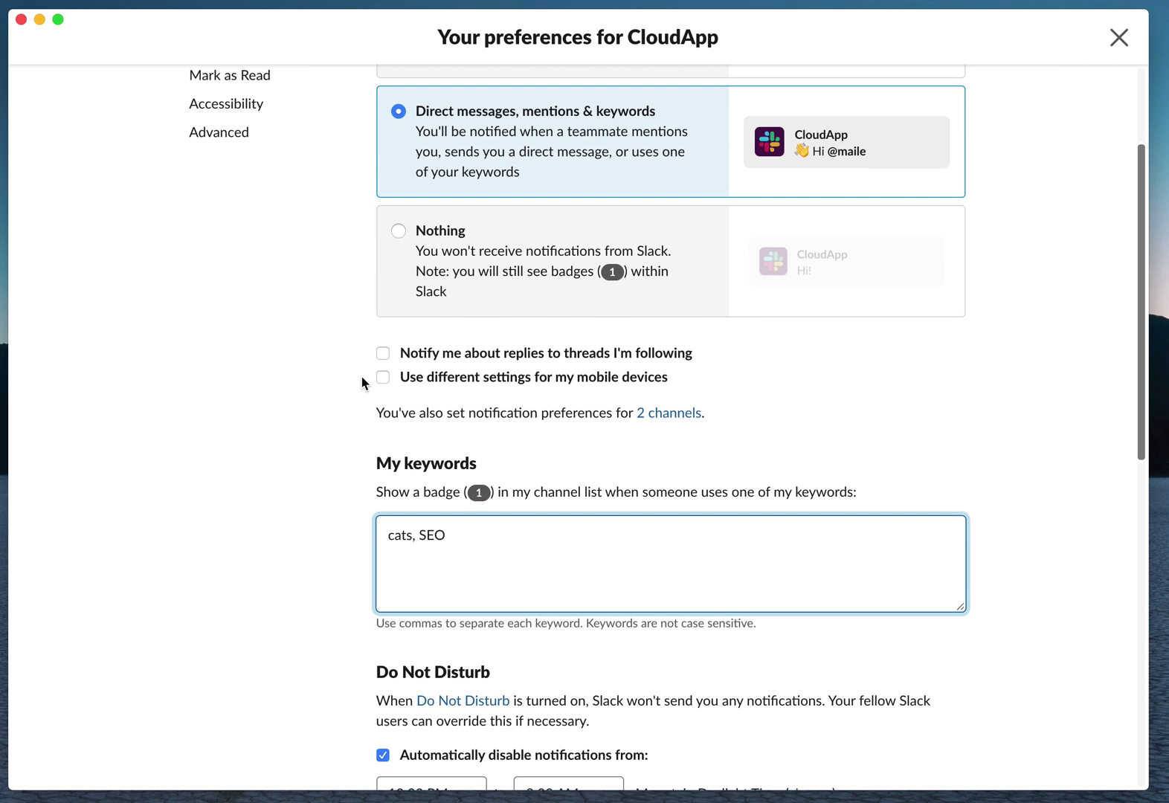
pyautogui.scroll(-3, 360, 382)
pyautogui.scroll(-1, 360, 364)
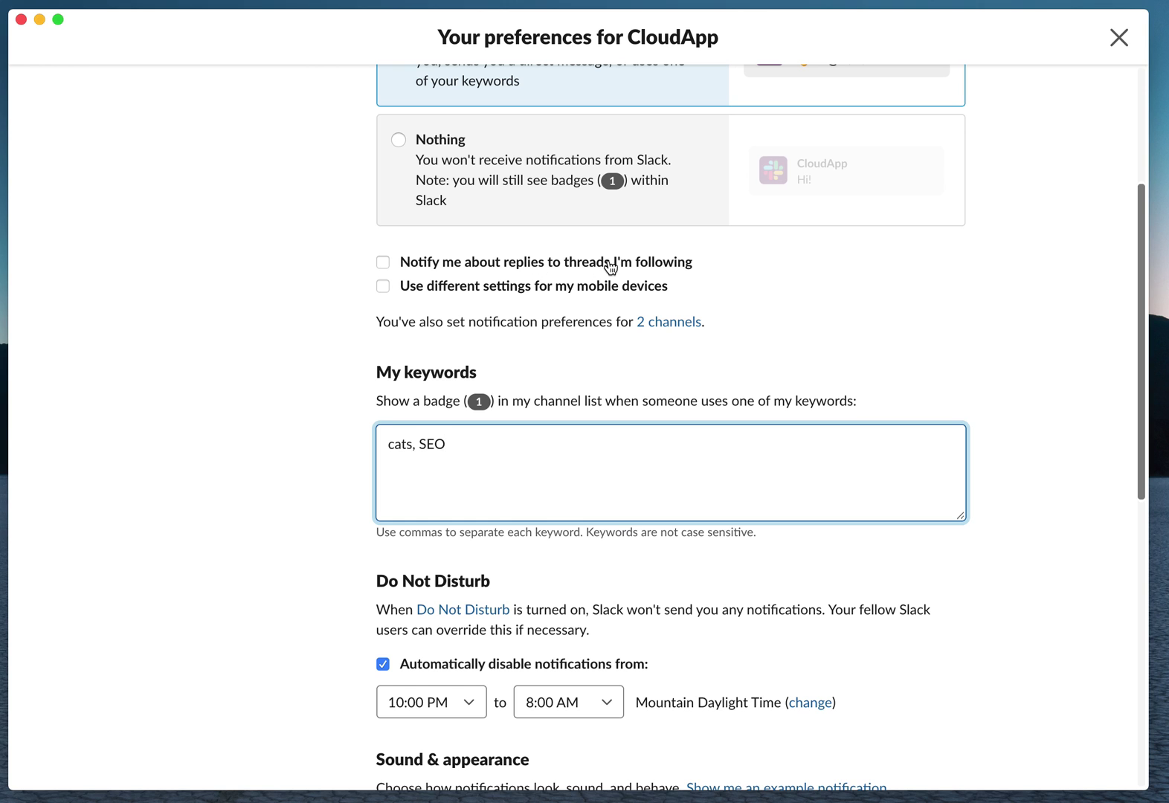
pyautogui.click(383, 264)
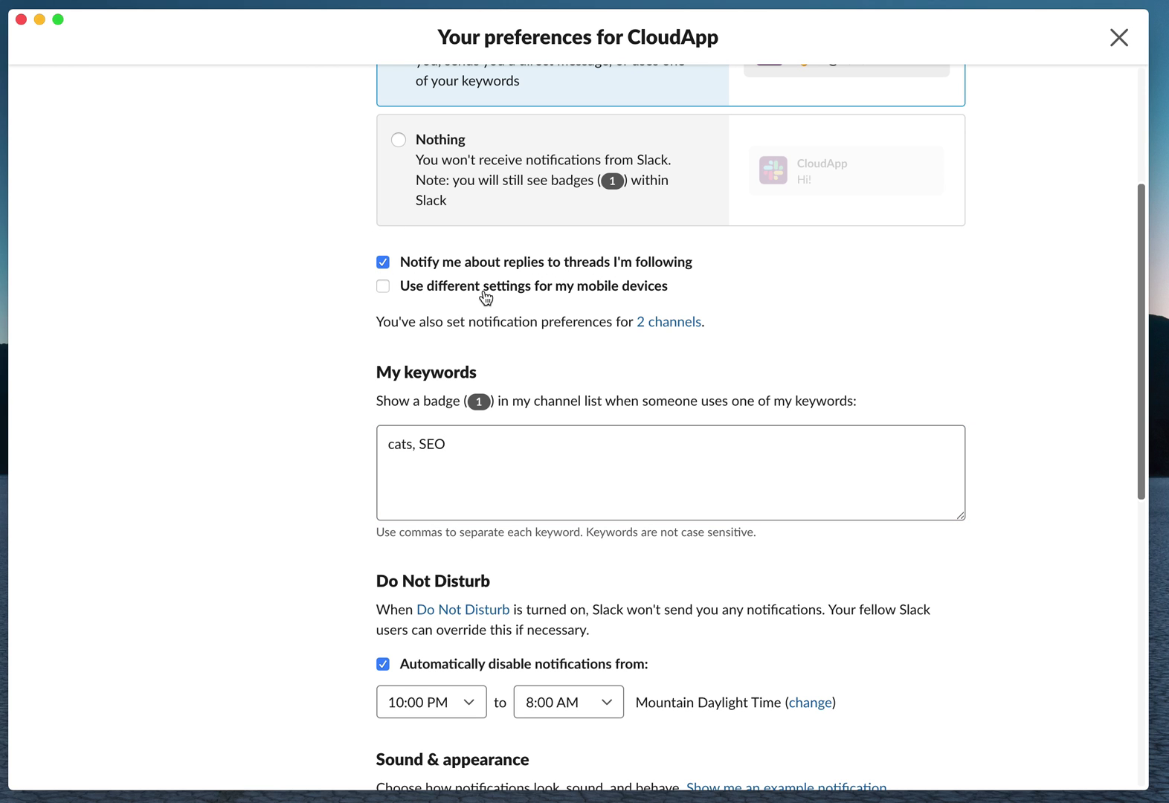
# Step: Turn off the message preview included in each notification under Sound & appearance
pyautogui.scroll(-2, 783, 318)
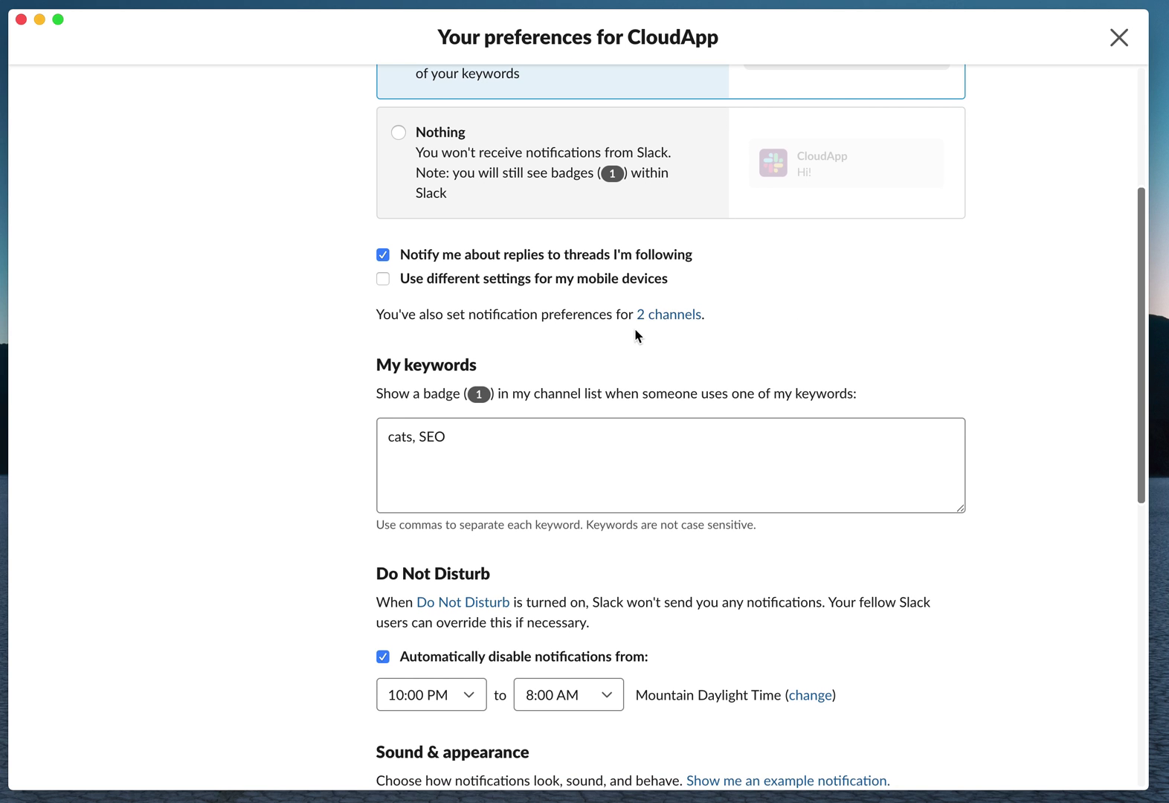
pyautogui.scroll(-10, 642, 335)
pyautogui.scroll(5, 642, 341)
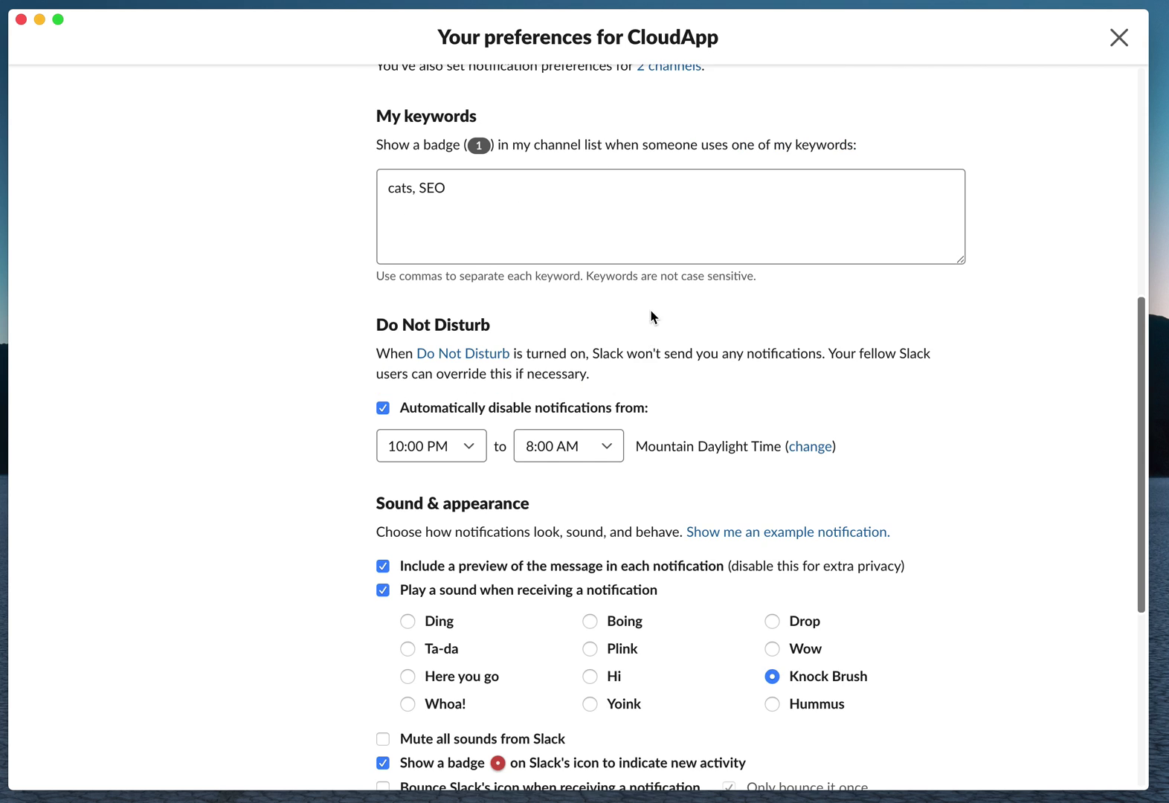
pyautogui.scroll(-9, 646, 375)
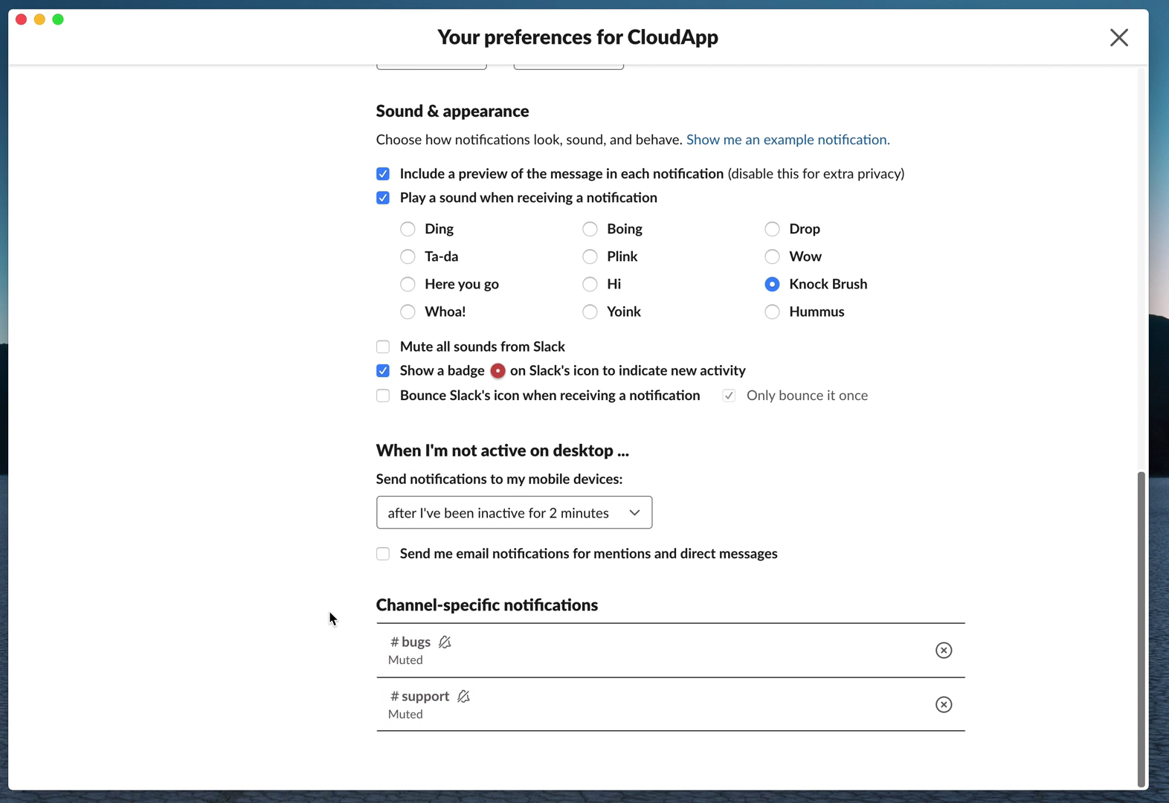
pyautogui.scroll(1, 301, 609)
pyautogui.scroll(5, 301, 603)
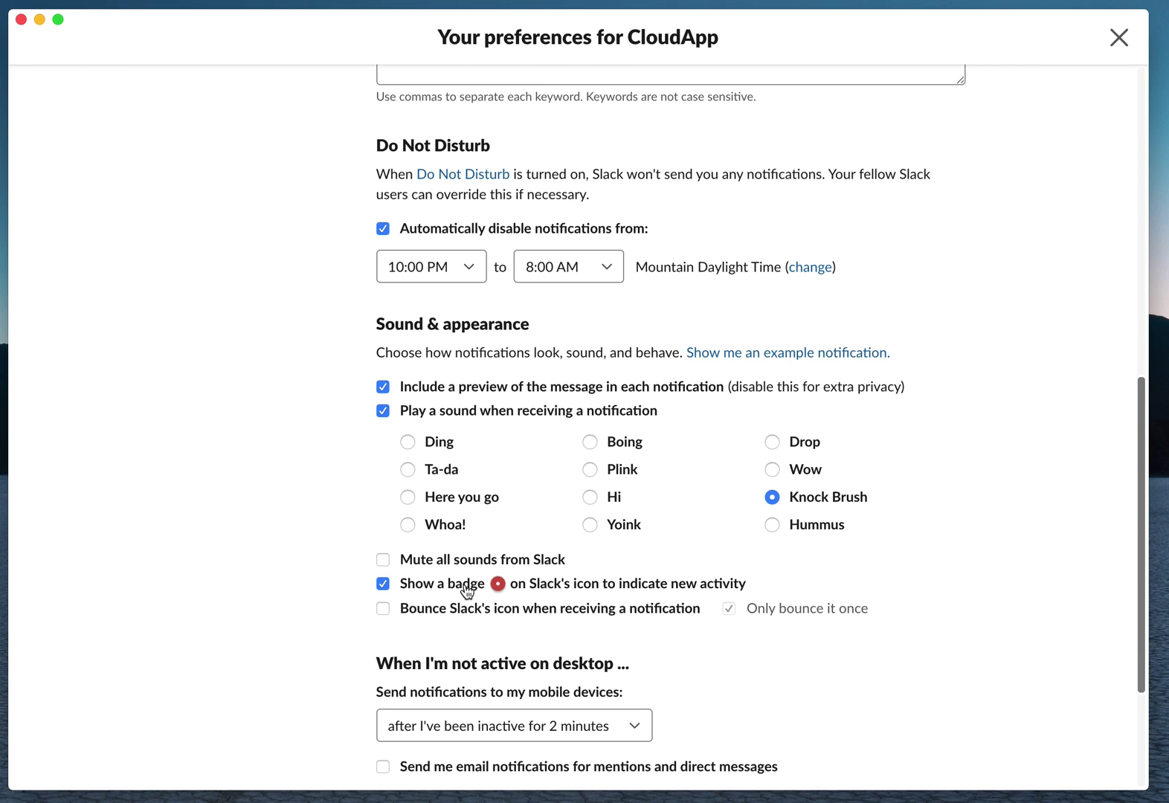
pyautogui.click(383, 388)
pyautogui.click(383, 388)
pyautogui.scroll(-1, 959, 368)
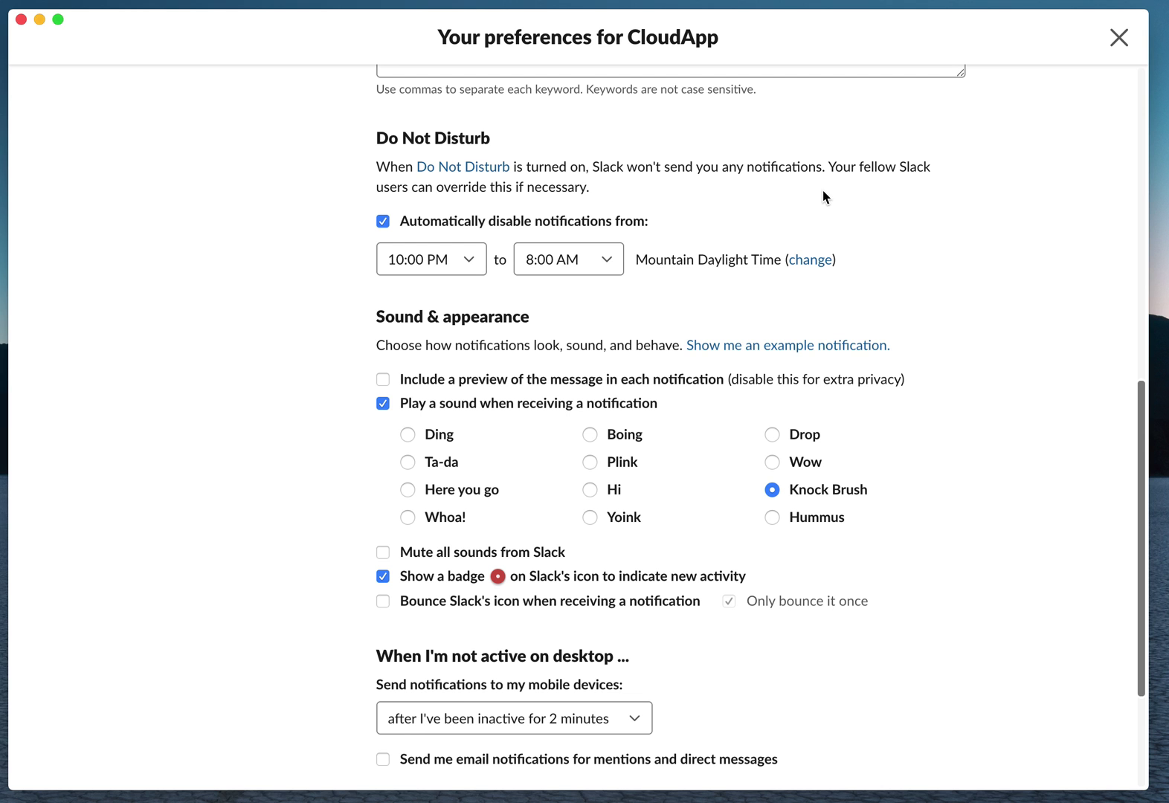
# Step: Examine the available inactivity delays for sending notifications to mobile devices, keeping the current choice
pyautogui.scroll(-2, 363, 246)
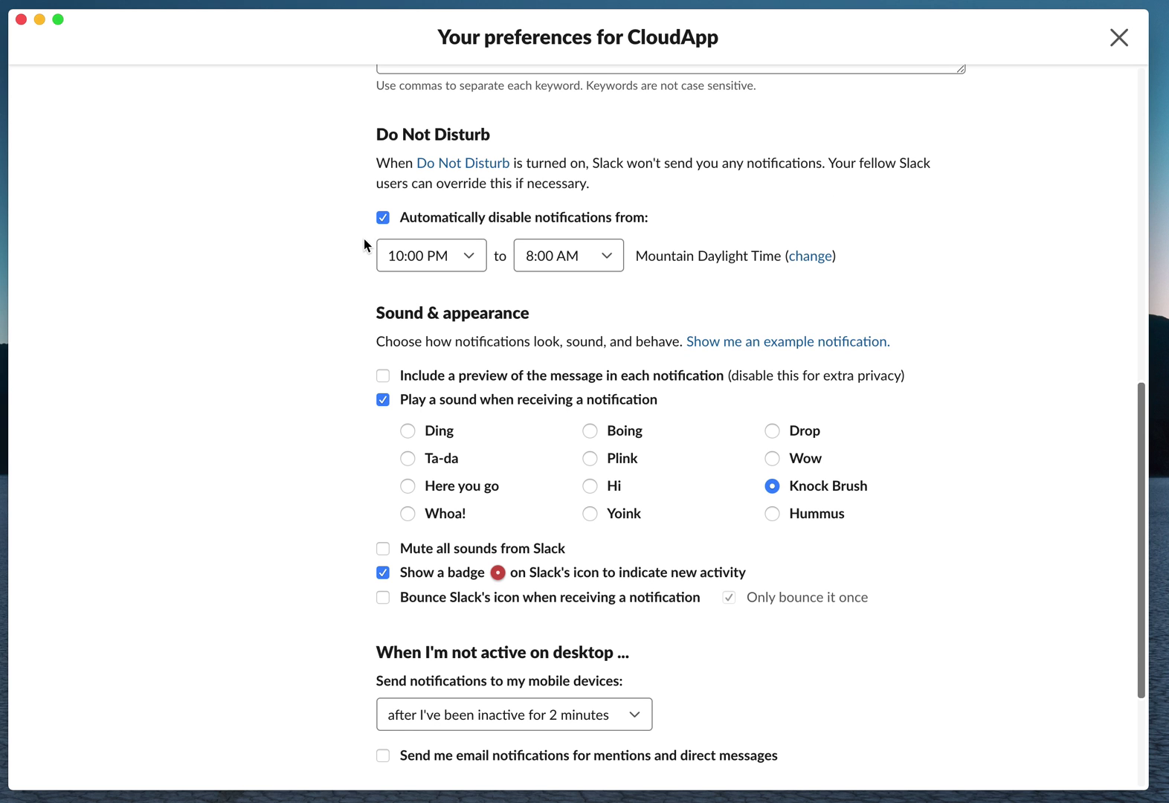
pyautogui.scroll(8, 363, 251)
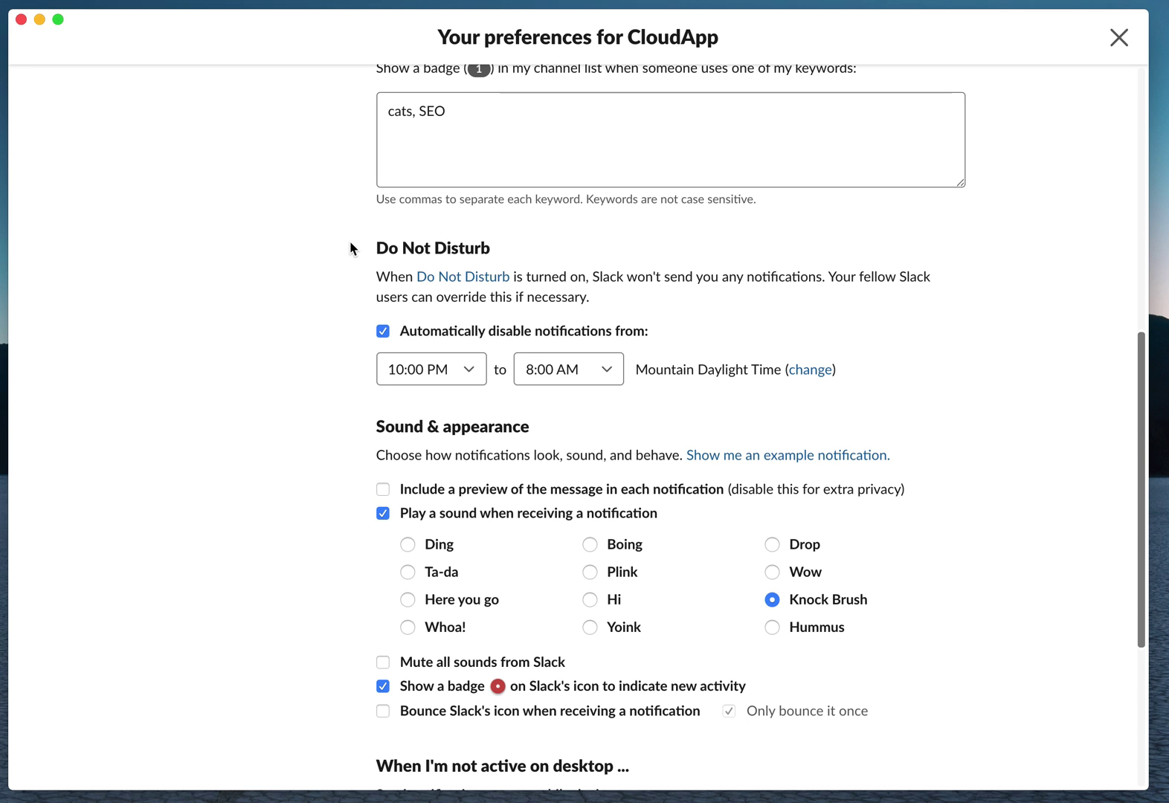
pyautogui.scroll(-2, 350, 249)
pyautogui.scroll(-10, 349, 251)
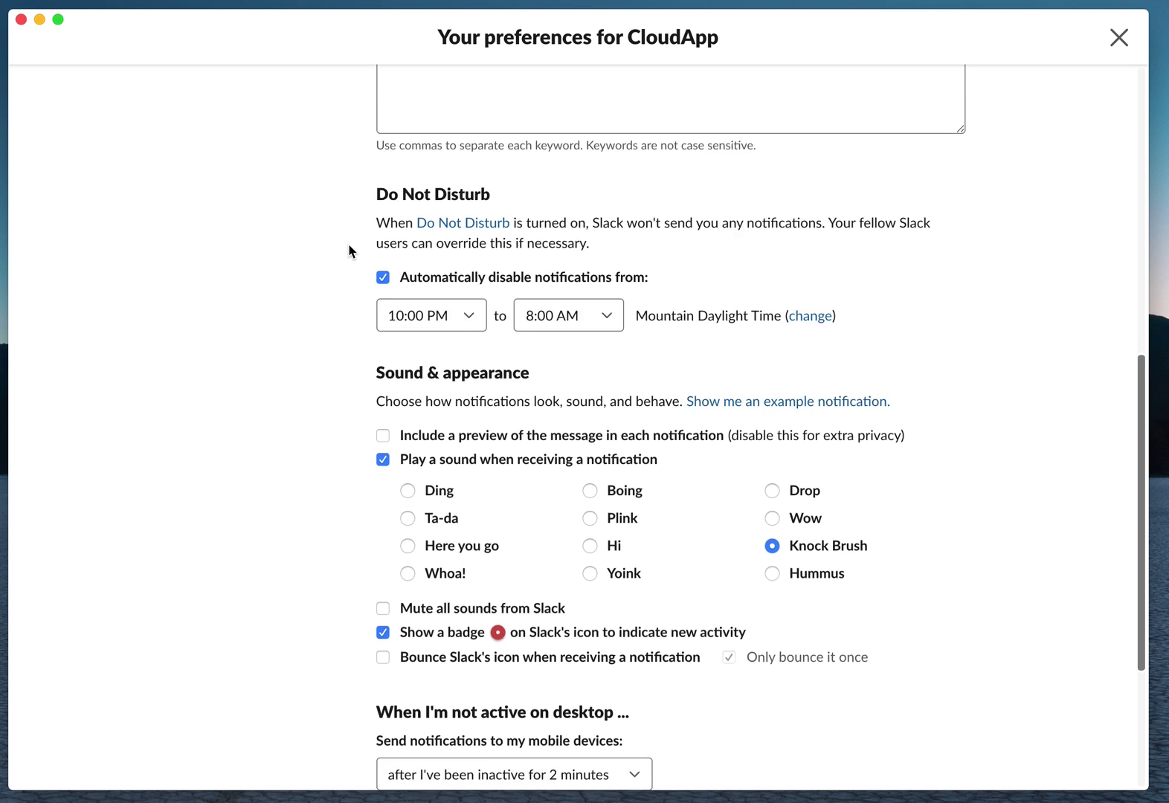
pyautogui.scroll(-1, 348, 251)
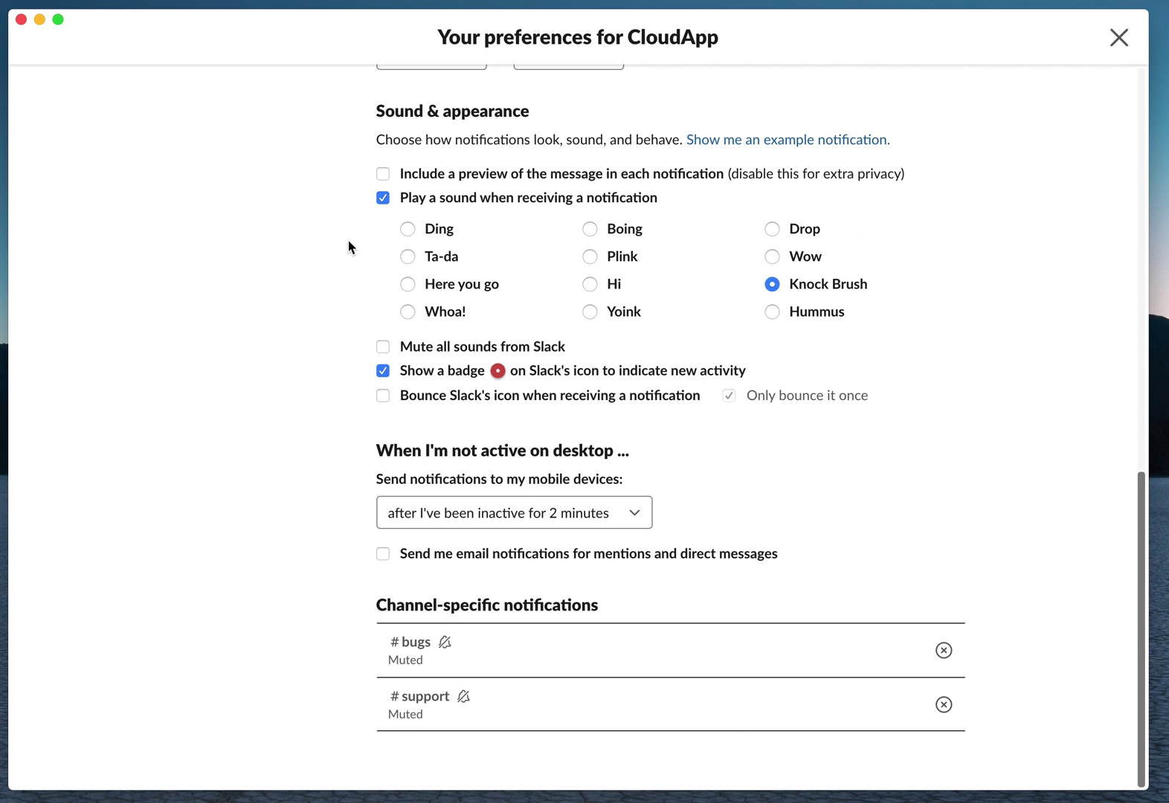
pyautogui.scroll(15, 348, 246)
pyautogui.scroll(-15, 340, 247)
pyautogui.moveTo(424, 479); pyautogui.dragTo(560, 477)
pyautogui.click(553, 513)
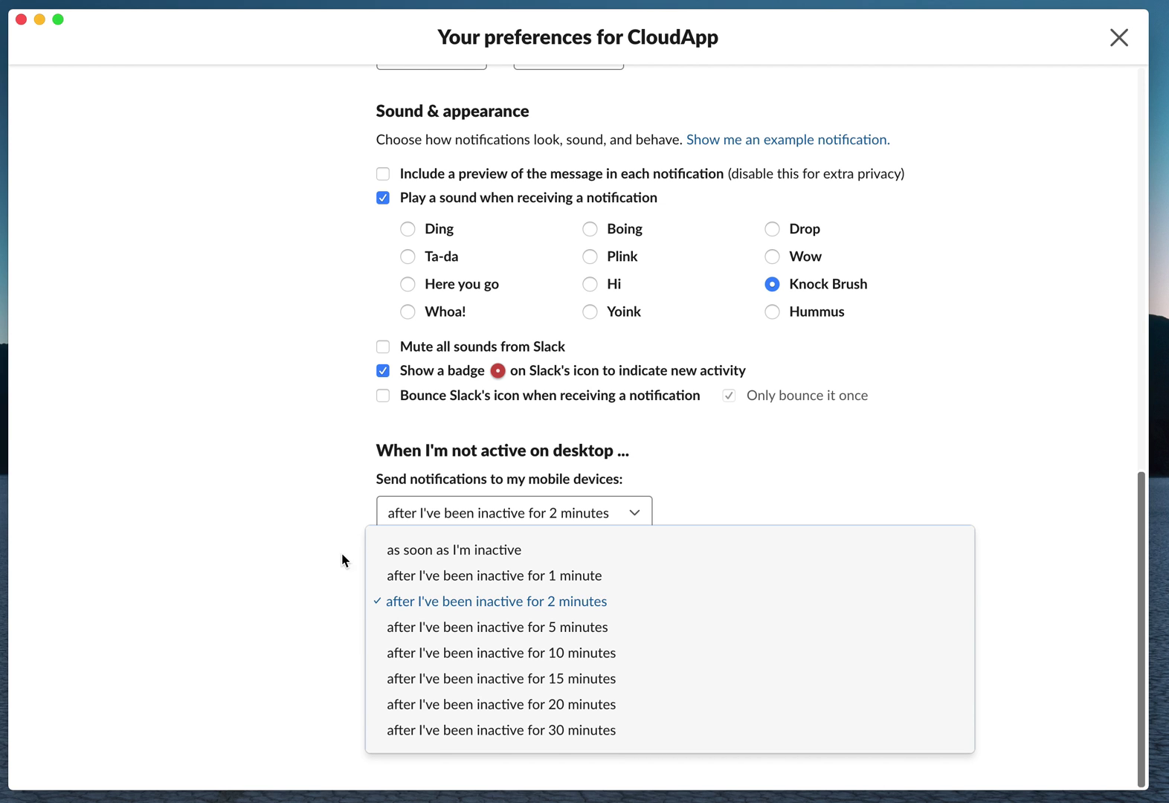
pyautogui.click(302, 515)
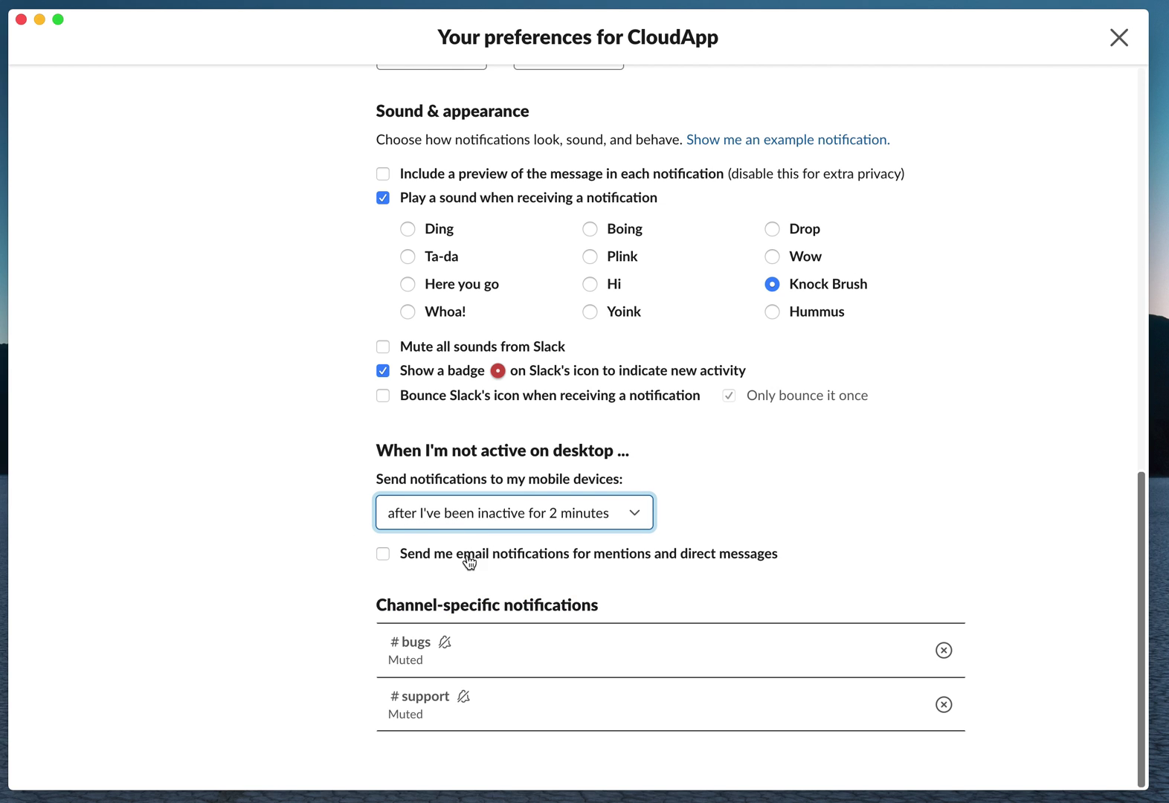
# Step: Enable email notifications for mentions and direct messages, sent once an hour
pyautogui.click(385, 558)
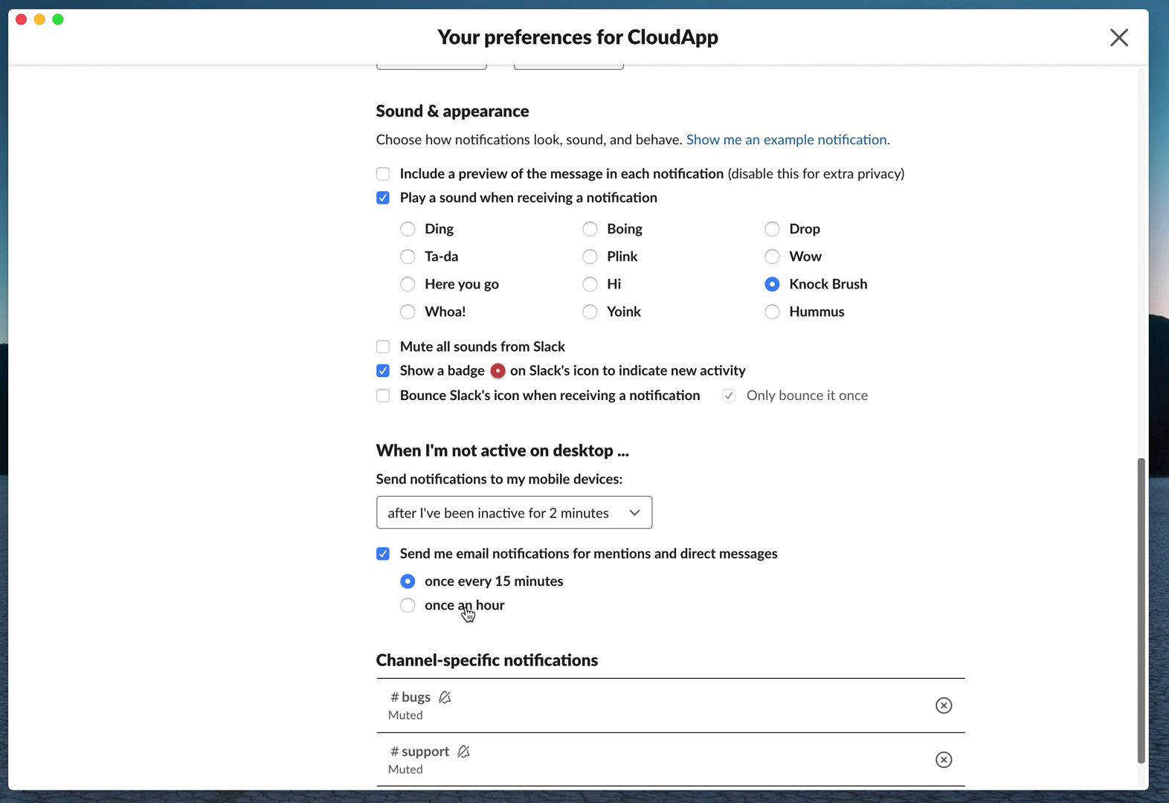
pyautogui.click(408, 607)
pyautogui.scroll(-2, 344, 625)
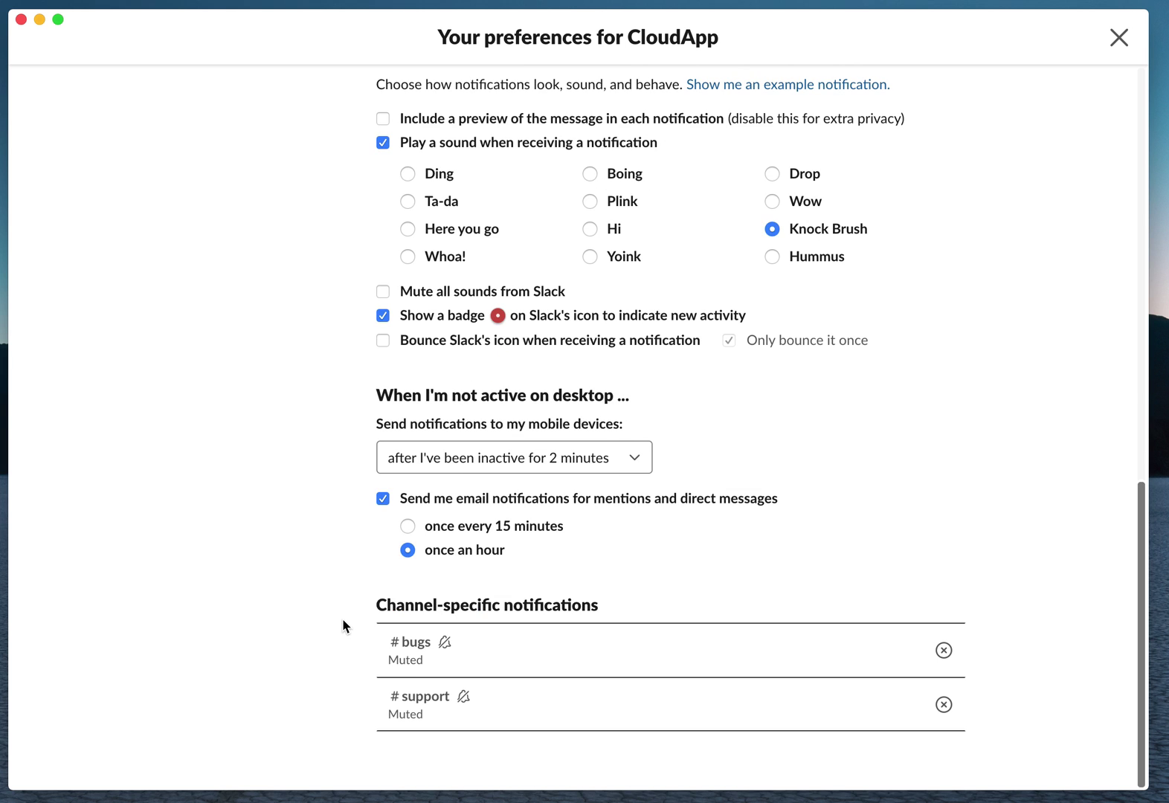
pyautogui.scroll(15, 339, 621)
pyautogui.scroll(-10, 336, 622)
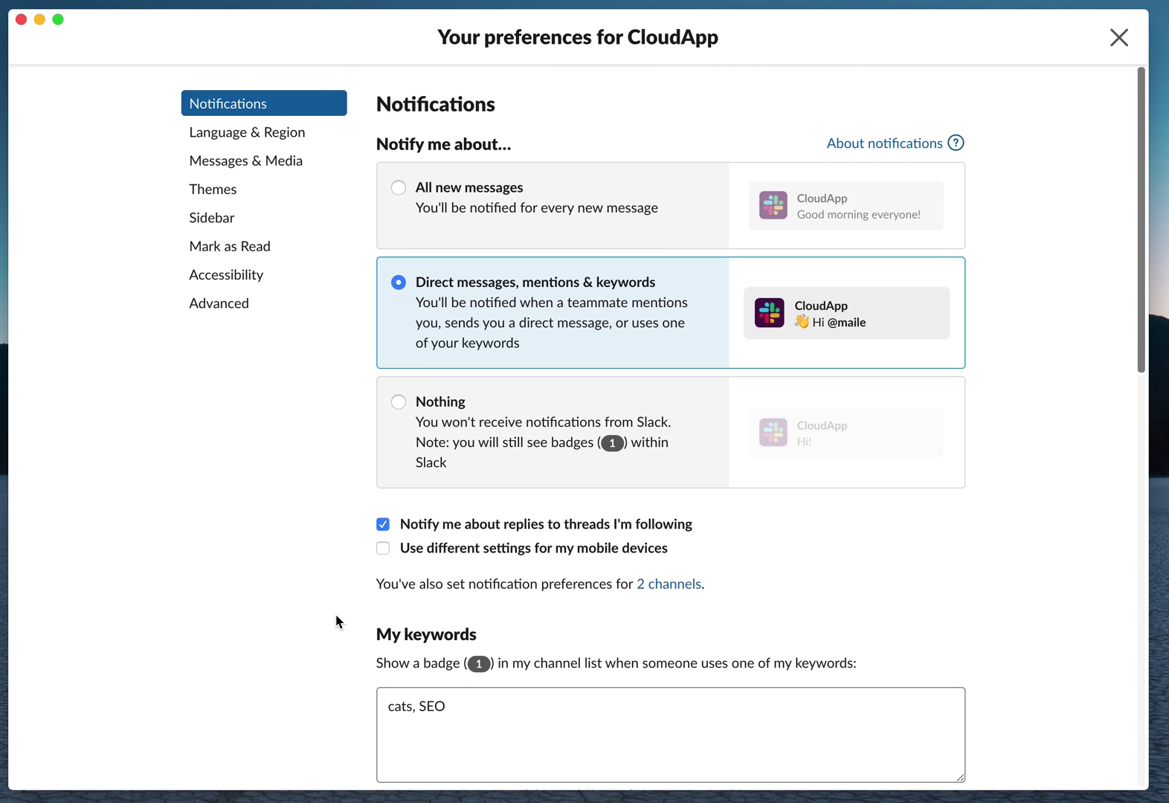
pyautogui.scroll(-8, 336, 618)
pyautogui.scroll(15, 335, 617)
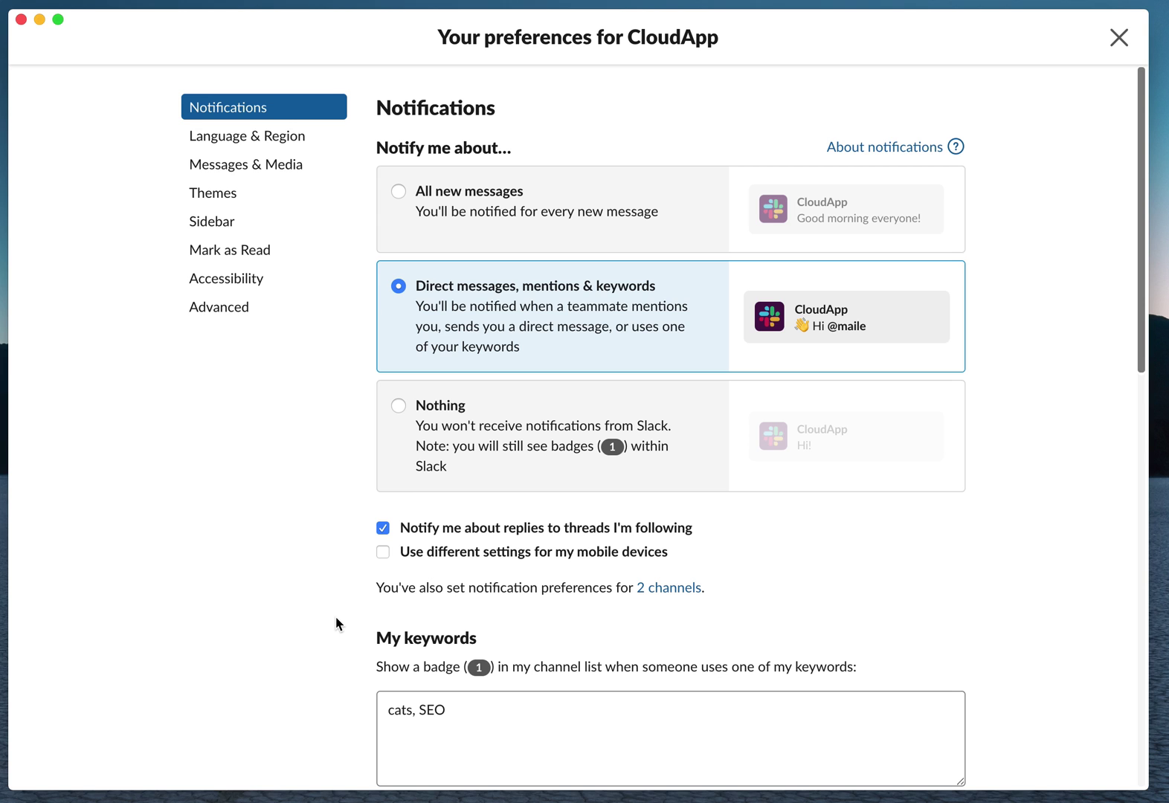